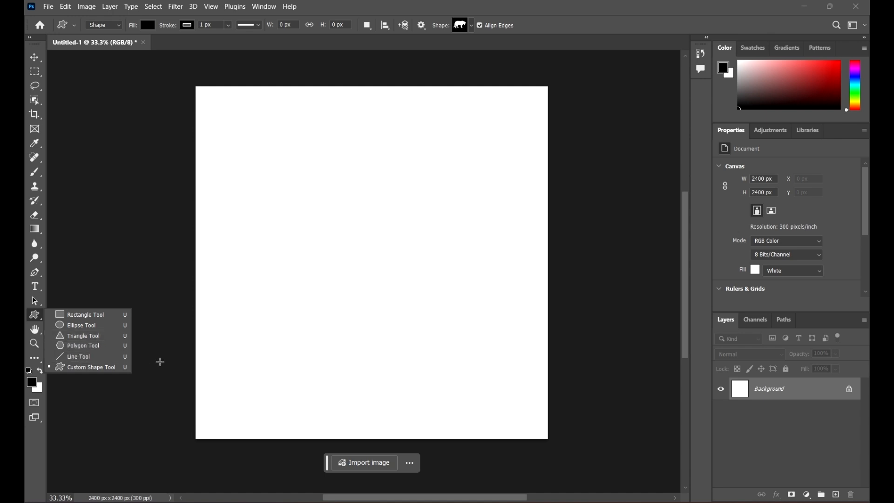
Activate the Custom Shape tool and set its fill colour to magenta from the recently used colours
left_click(92, 369)
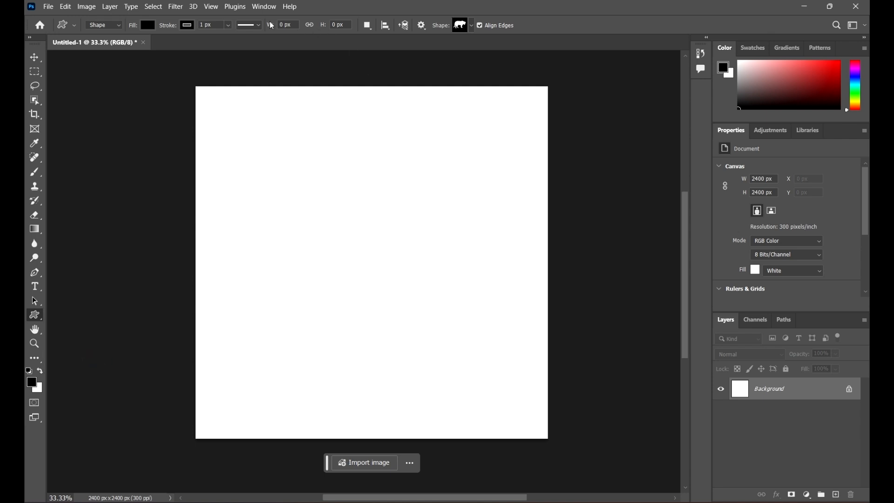
left_click(150, 28)
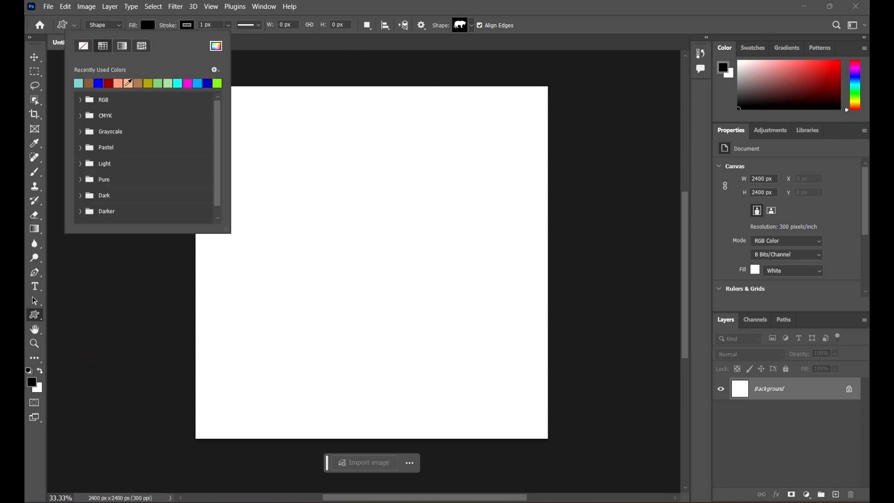
left_click(120, 83)
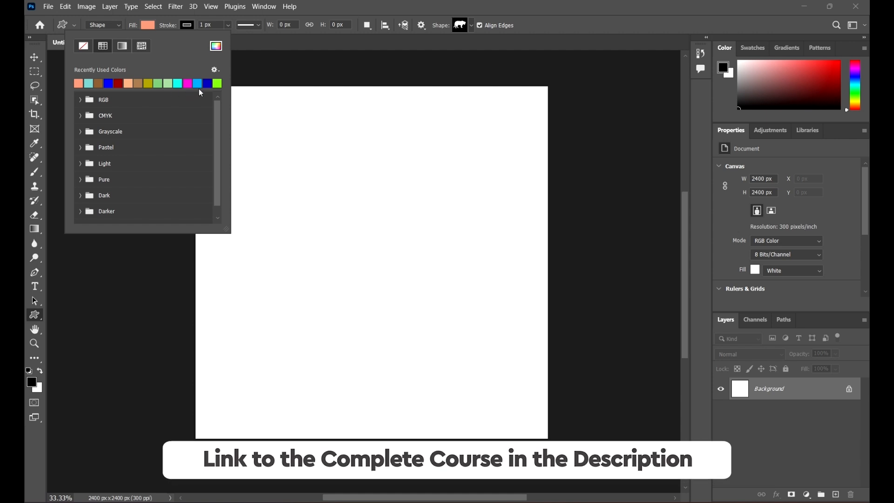
left_click(188, 84)
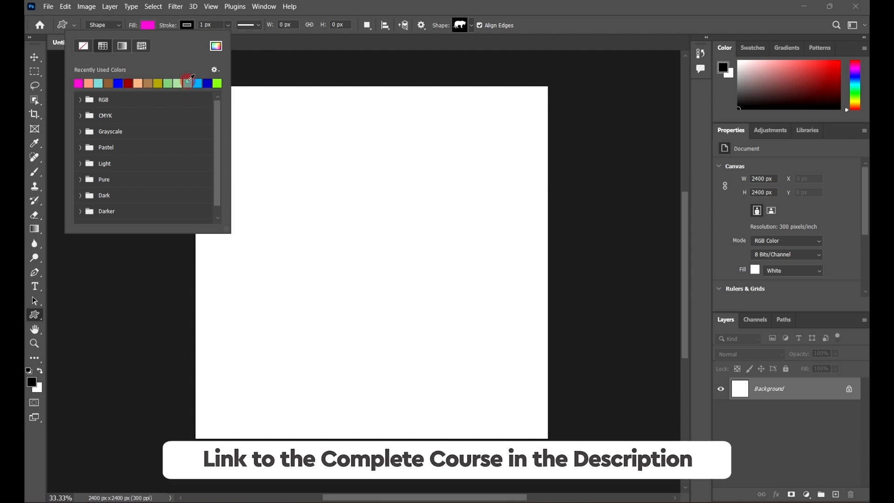
Set the shape stroke to dark blue from the recently used colours, with a width of 4.68 px
left_click(189, 25)
left_click(246, 83)
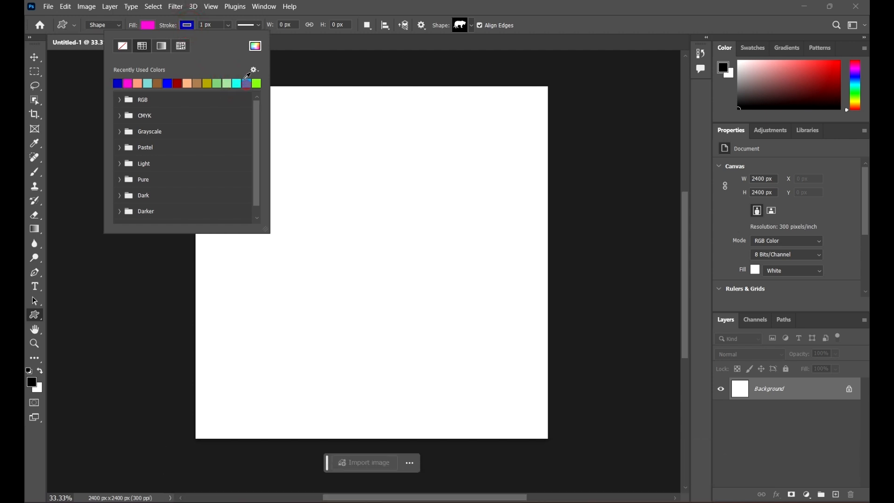
left_click(228, 25)
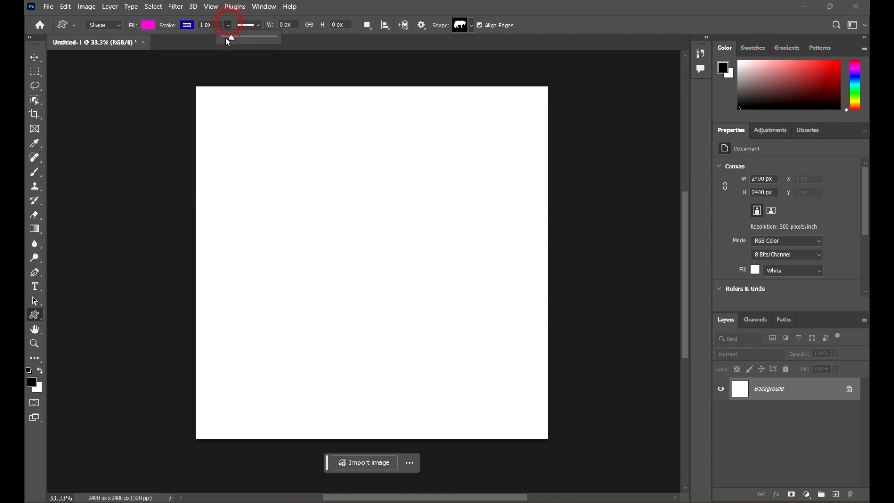
left_click_drag(239, 36, 232, 36)
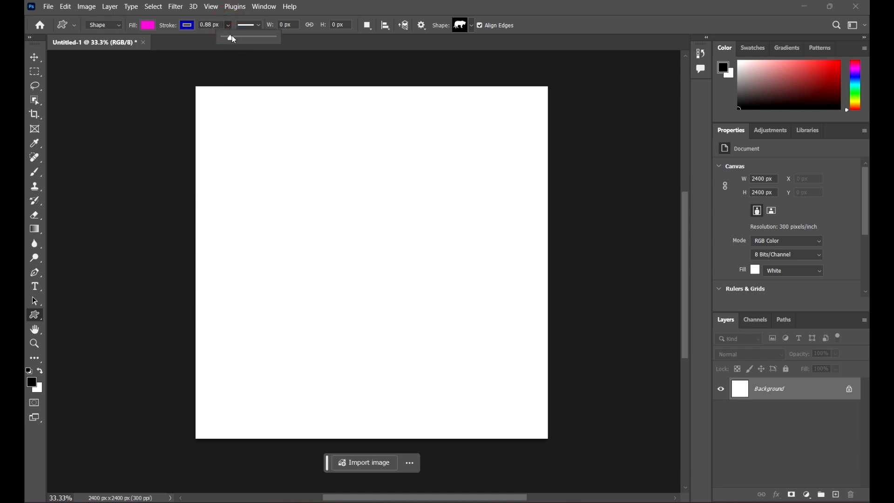
Bring up the custom shape picker, collapse the Wild Animals group and enlarge the picker
left_click(469, 4)
left_click(472, 25)
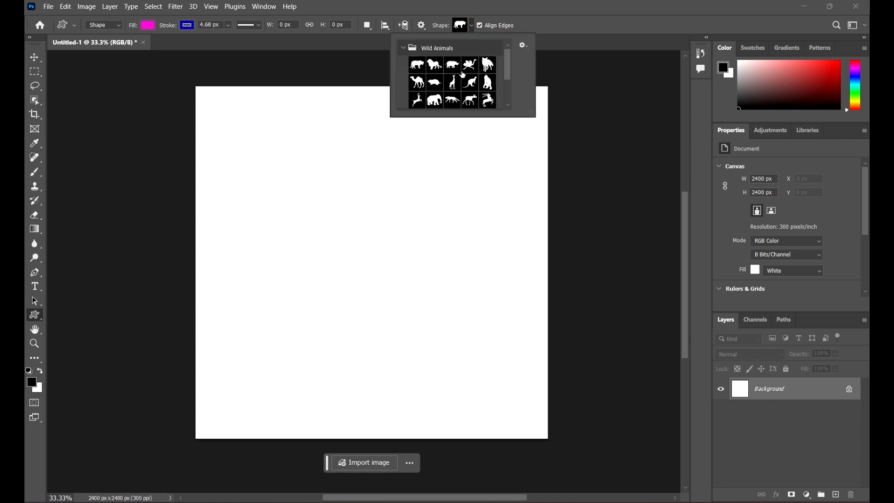
scroll(468, 79, "down", 2)
scroll(468, 75, "up", 2)
left_click(396, 52)
scroll(481, 105, "down", 6)
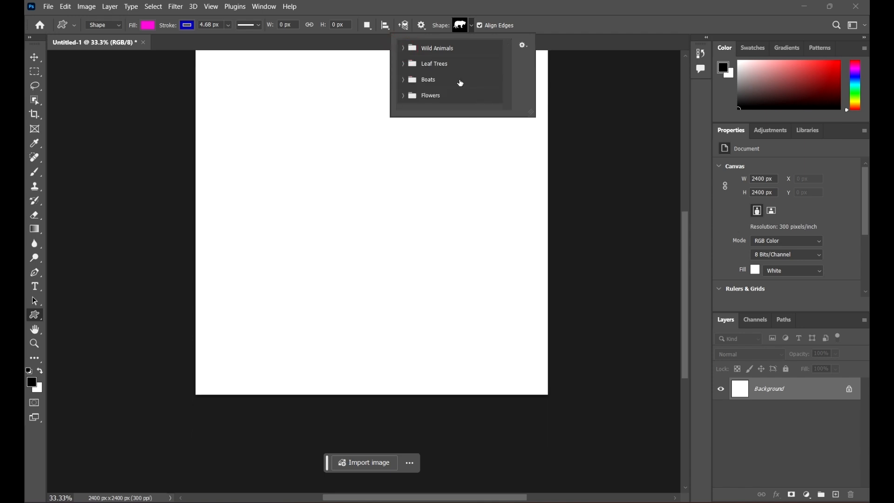
left_click_drag(530, 110, 623, 172)
scroll(289, 156, "up", 7)
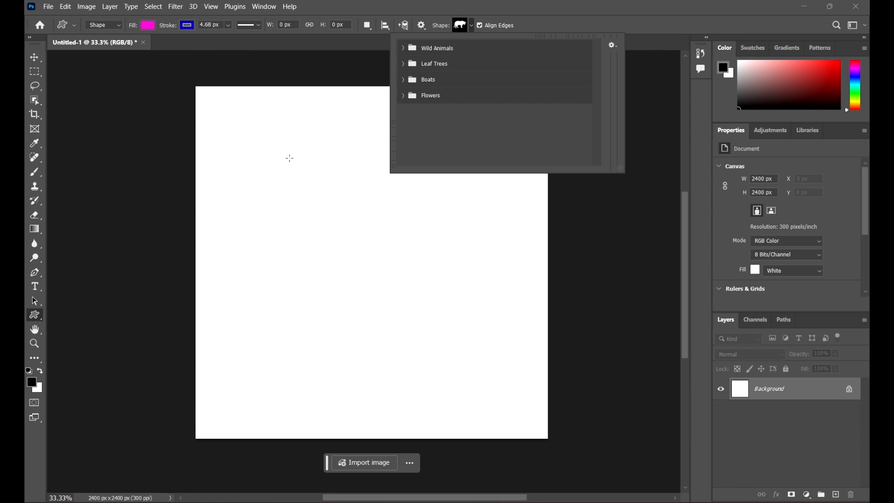
Expand the Wild Animals, Leaf Trees, Boats and Flowers groups and look through their shapes
left_click(403, 47)
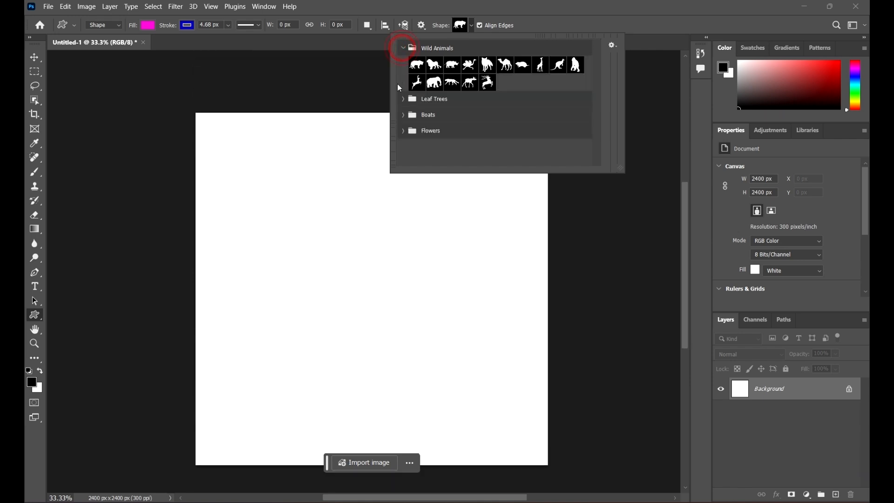
left_click(402, 99)
scroll(407, 130, "down", 1)
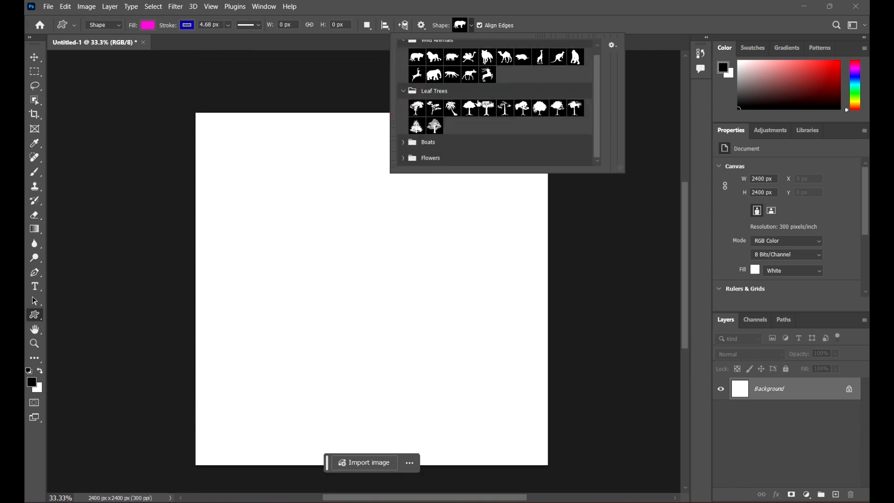
left_click(403, 141)
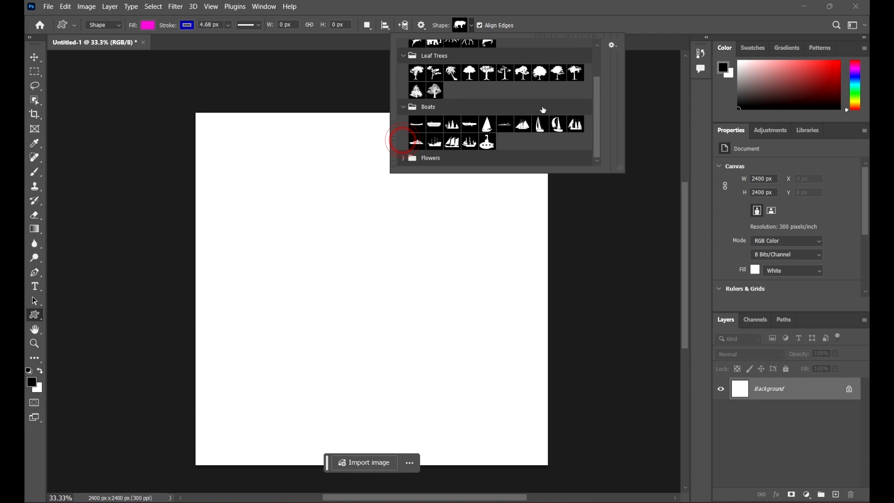
left_click(404, 159)
scroll(516, 111, "up", 5)
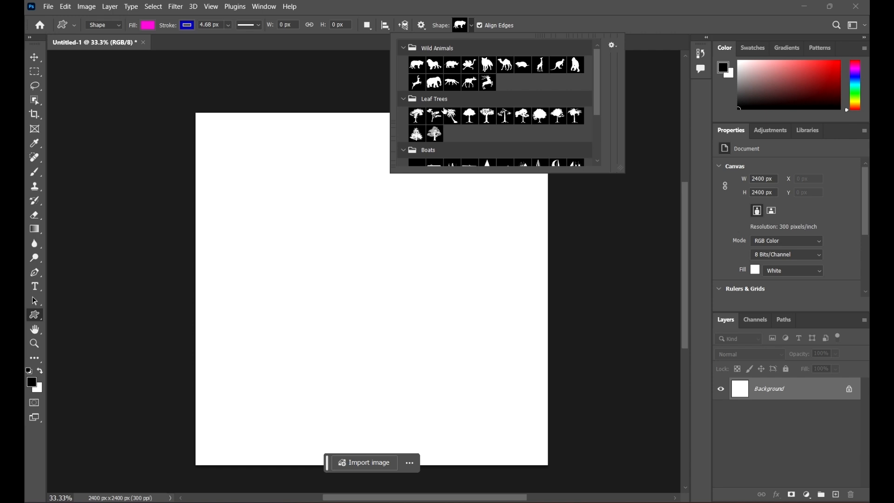
scroll(480, 126, "down", 2)
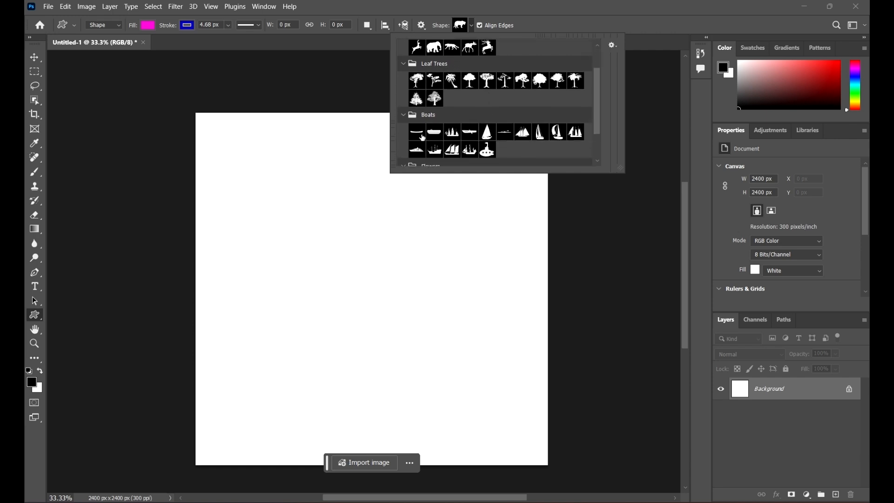
scroll(425, 117, "down", 3)
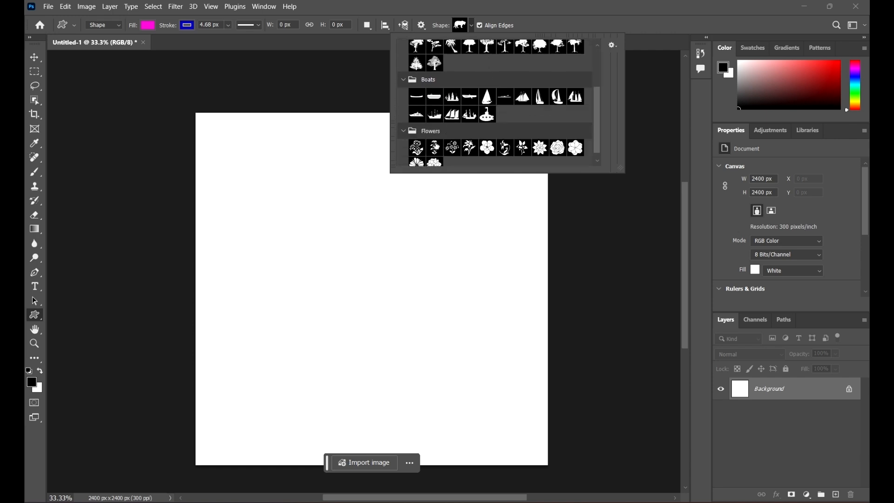
scroll(552, 98, "up", 3)
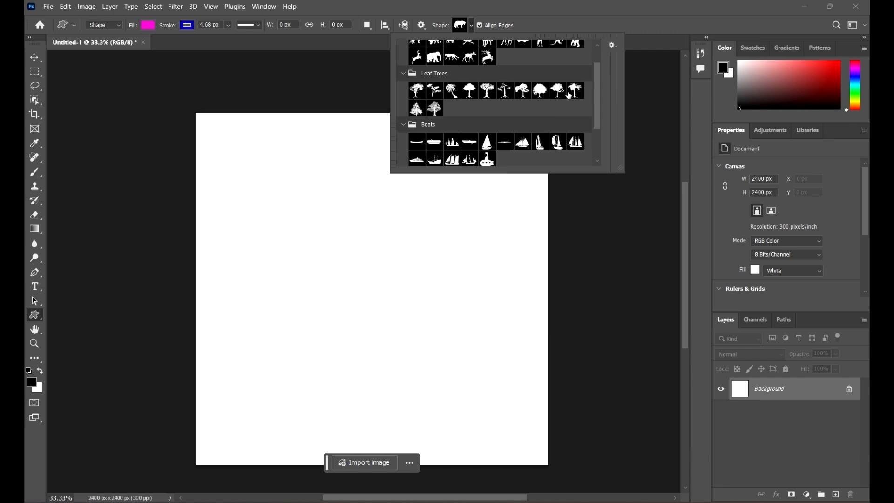
Append the default shapes to the list of shape presets
left_click(613, 49)
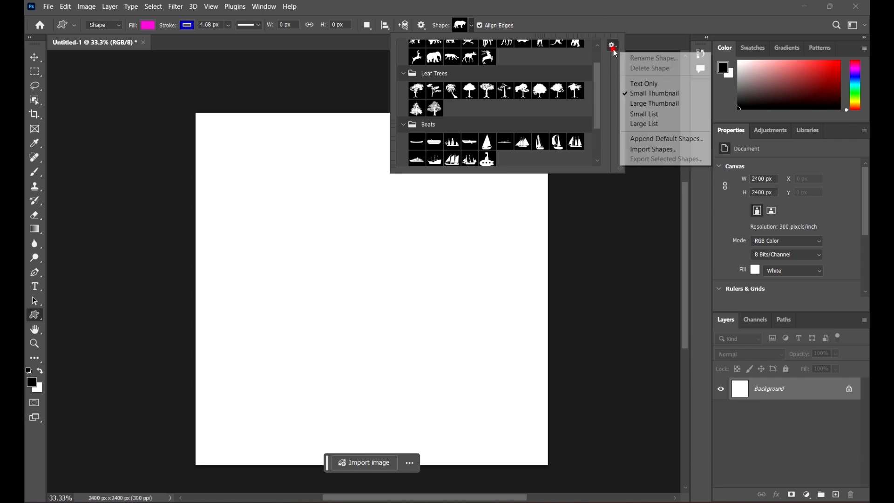
left_click(668, 141)
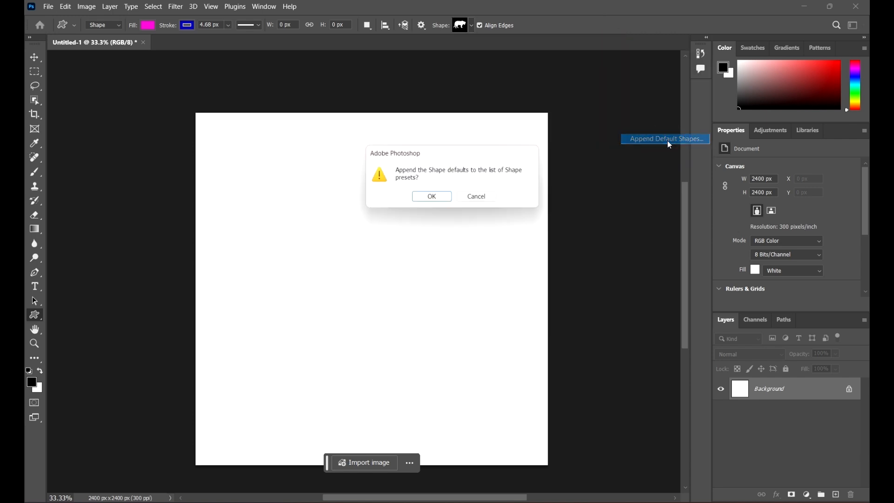
left_click(434, 199)
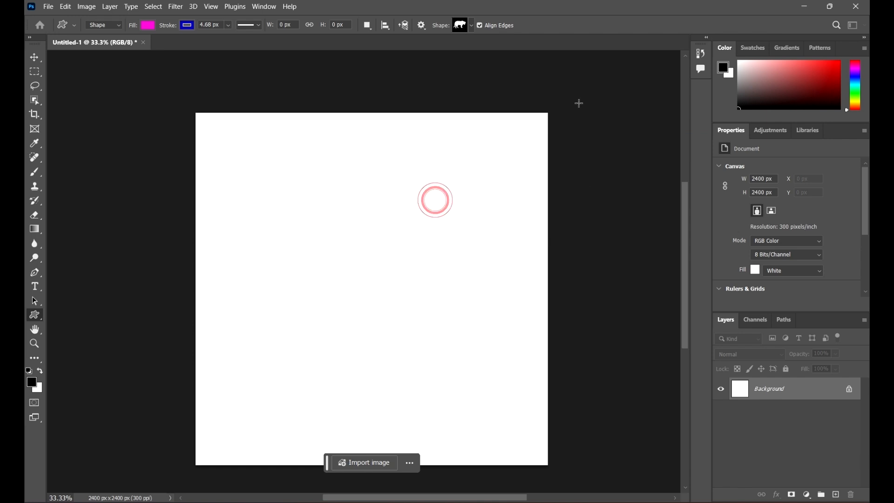
Review the custom shape list for the newly appended groups
left_click(476, 24)
scroll(463, 116, "down", 5)
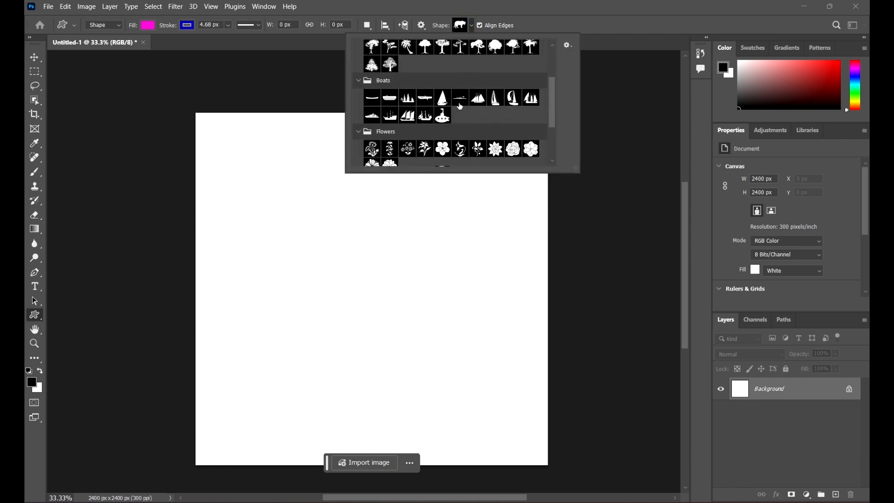
scroll(484, 121, "up", 3)
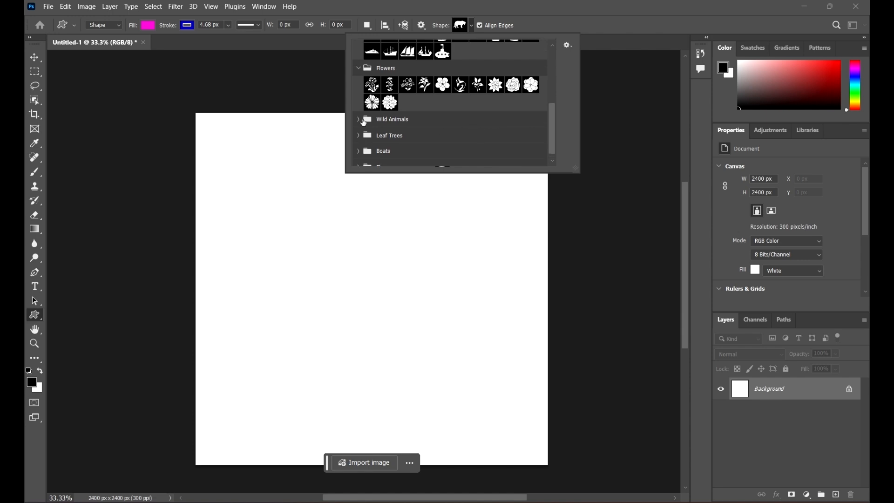
scroll(481, 93, "down", 2)
scroll(431, 110, "down", 2)
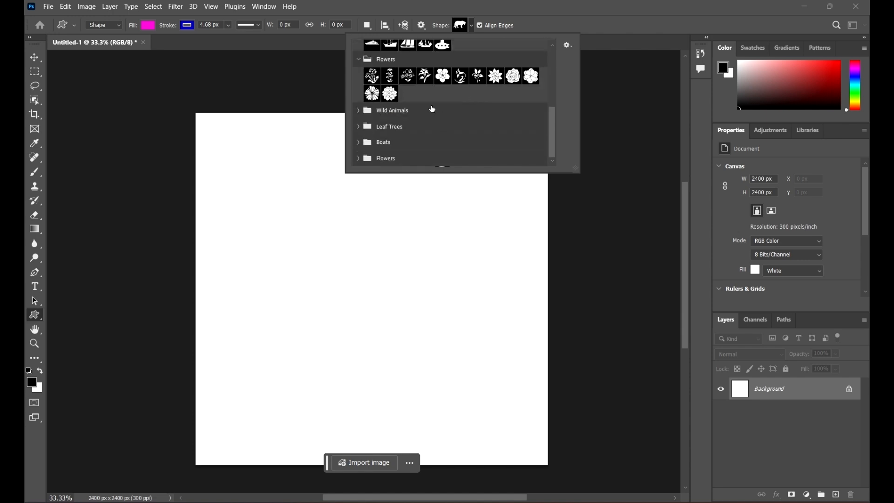
scroll(446, 109, "up", 4)
scroll(446, 108, "up", 4)
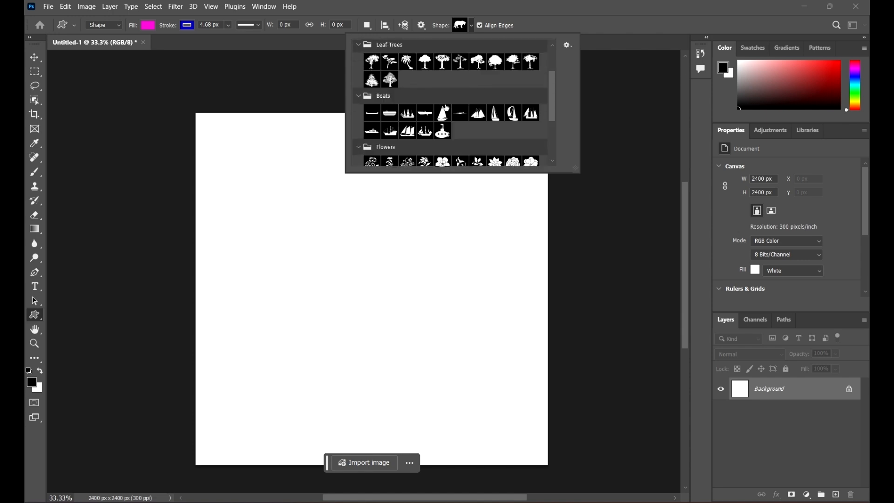
left_click(569, 46)
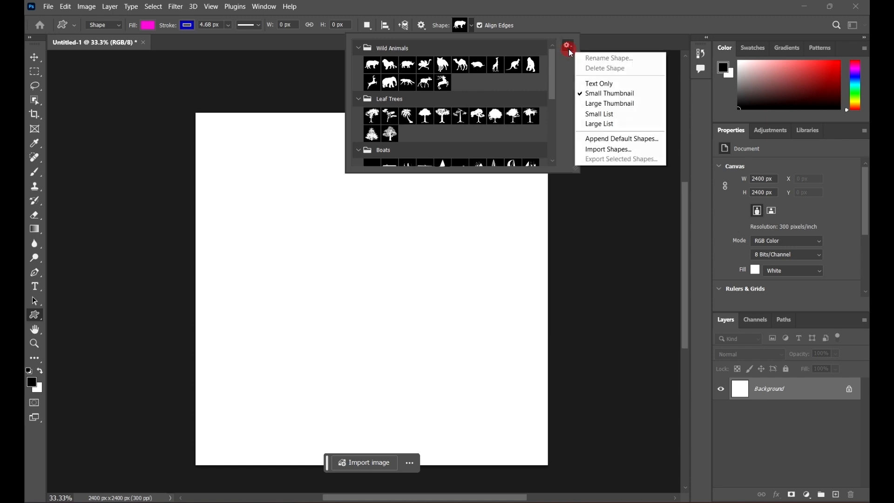
left_click(636, 153)
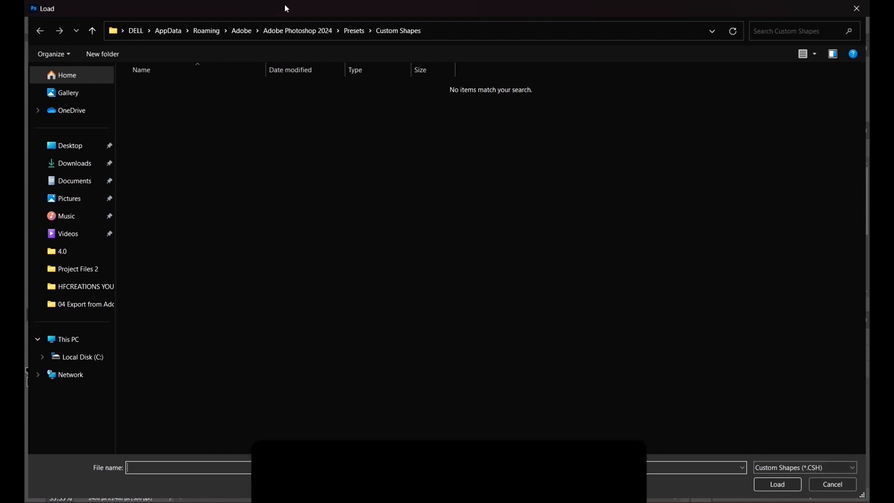
left_click(857, 9)
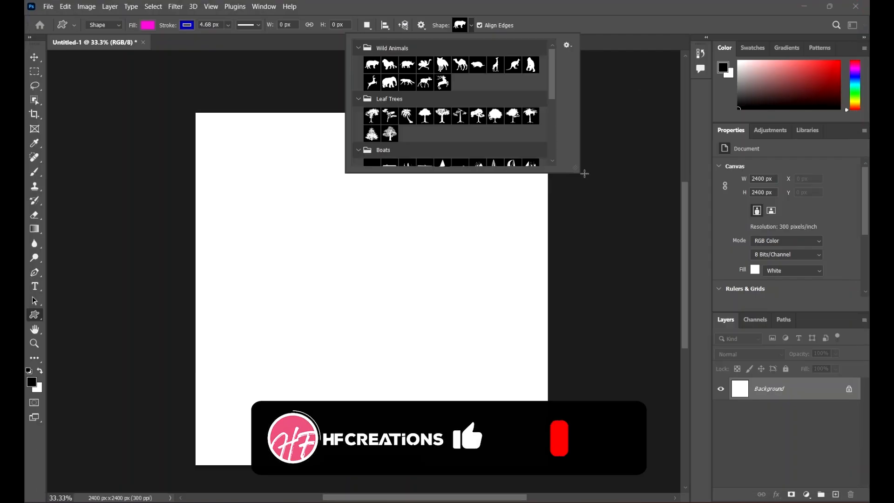
Enlarge the shape picker, choose the tiger from Wild Animals and draw it about 934 × 541 px in the canvas's upper-left area
left_click_drag(576, 169, 614, 195)
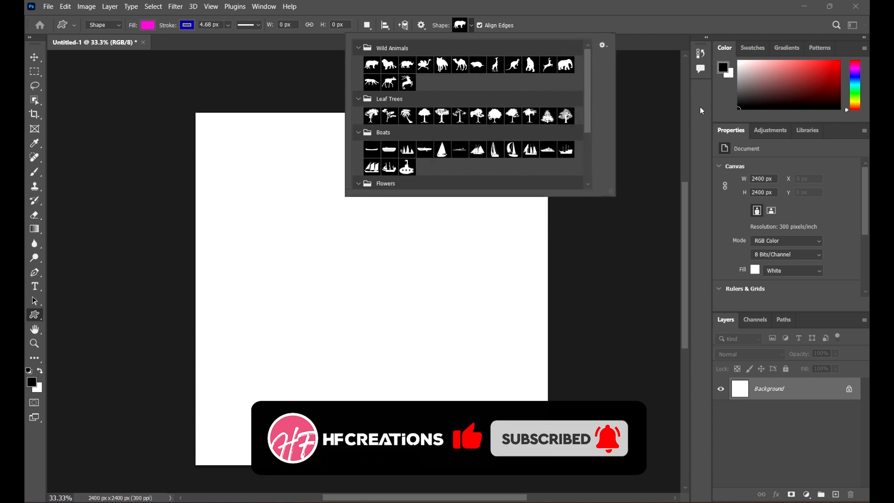
left_click(371, 65)
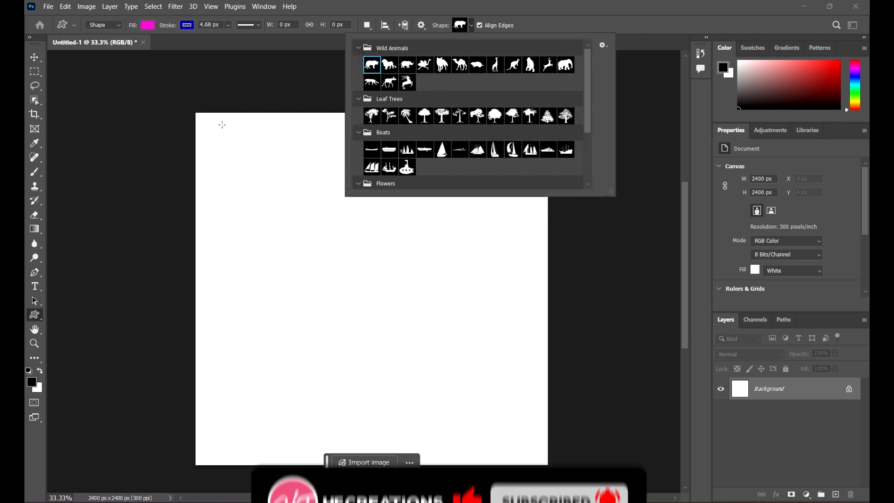
left_click_drag(224, 129, 366, 215)
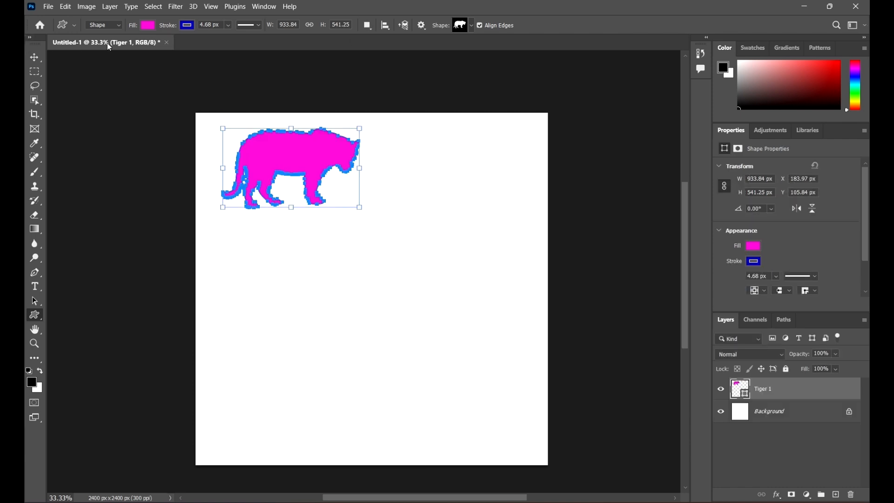
Set the tiger's stroke width to 7.41 px, then deselect the shape and inspect its outline
left_click(188, 25)
left_click(229, 25)
left_click(226, 25)
left_click_drag(239, 36, 229, 37)
left_click(228, 25)
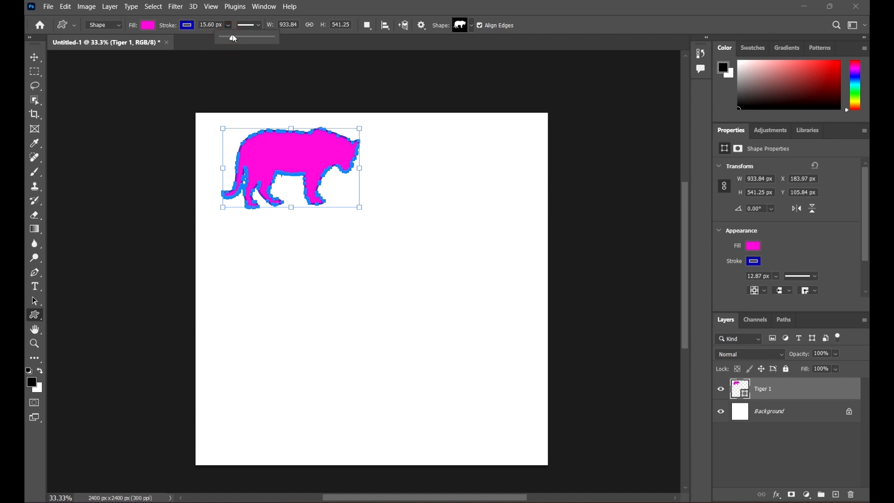
left_click(34, 58)
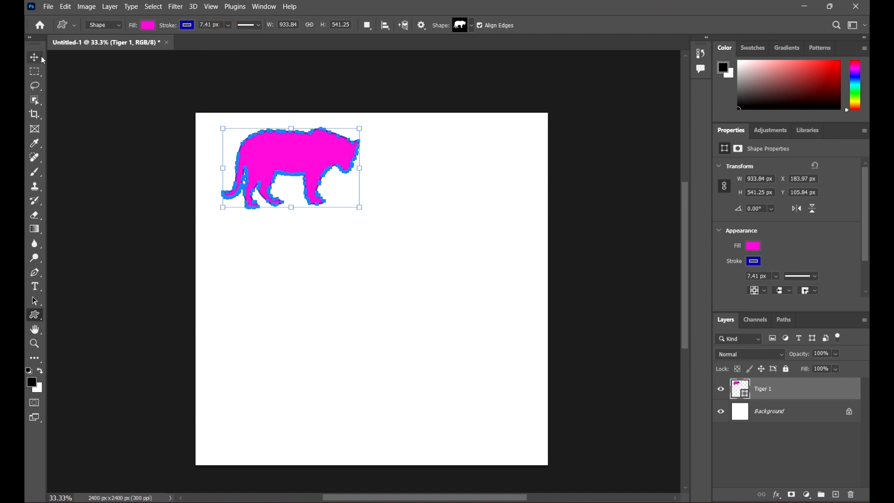
scroll(271, 242, "up", 1)
left_click(450, 202)
scroll(305, 156, "up", 6)
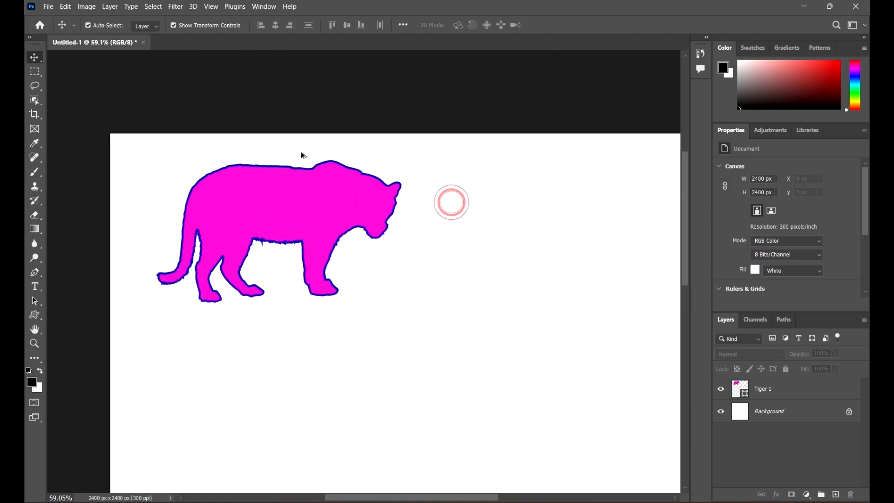
scroll(331, 182, "down", 6)
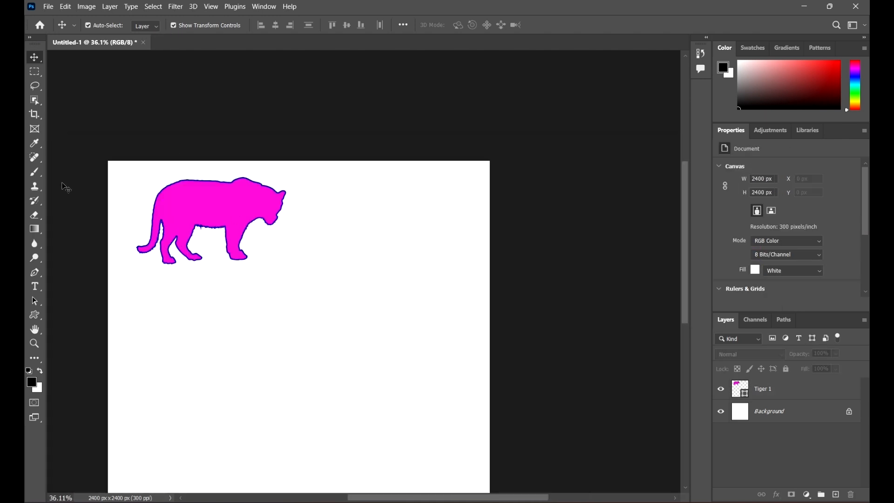
Draw the stag from Wild Animals about 590 × 696 px and move it to the canvas's upper-right area, level with the tiger
left_click(37, 314)
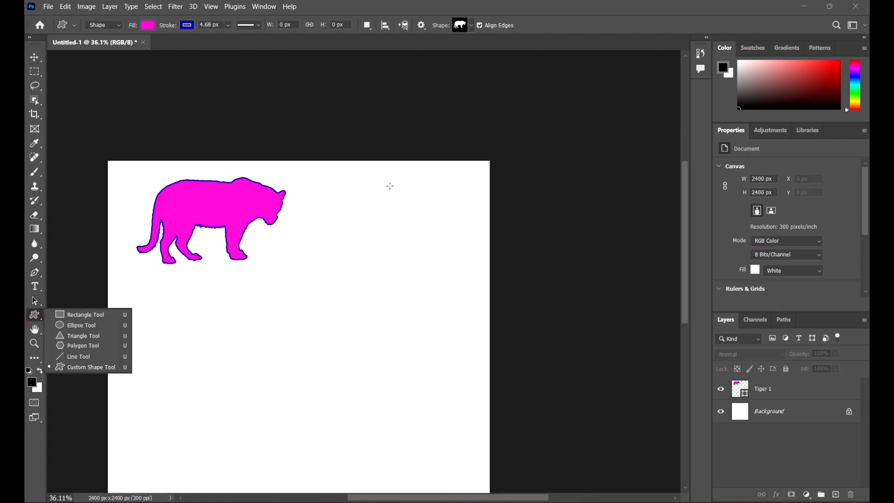
left_click(472, 26)
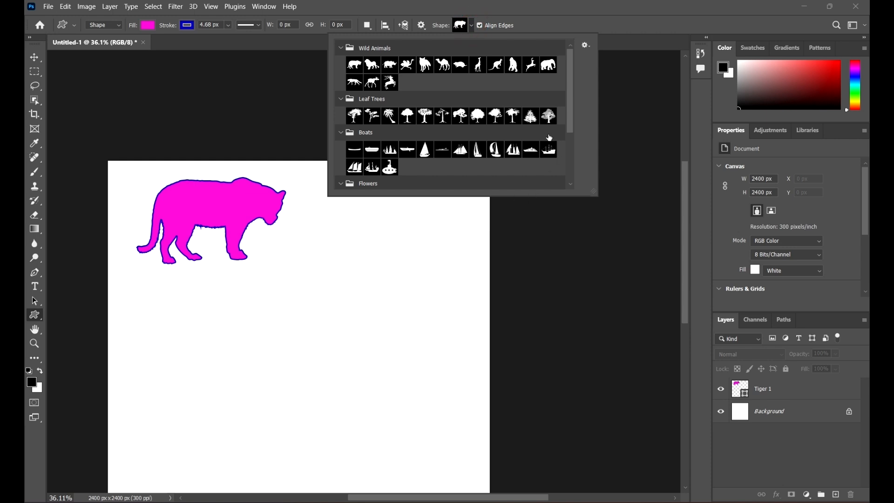
left_click(390, 82)
left_click_drag(259, 345, 443, 214)
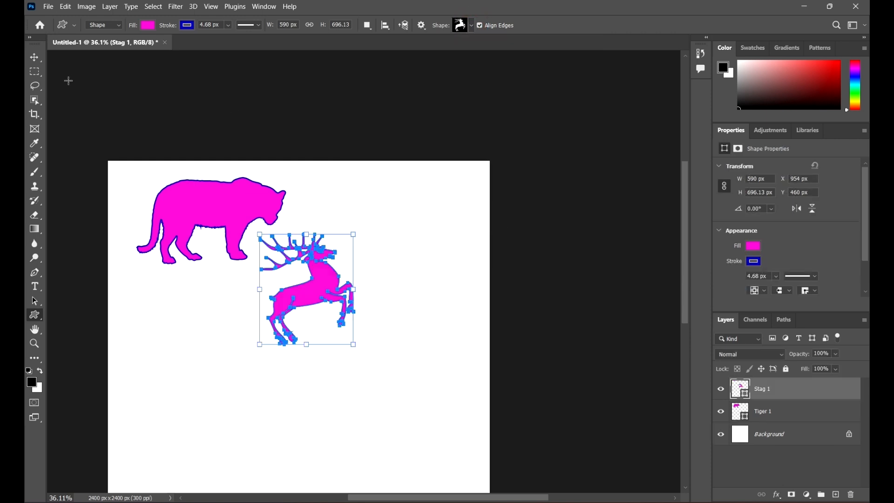
left_click(34, 57)
left_click(251, 107)
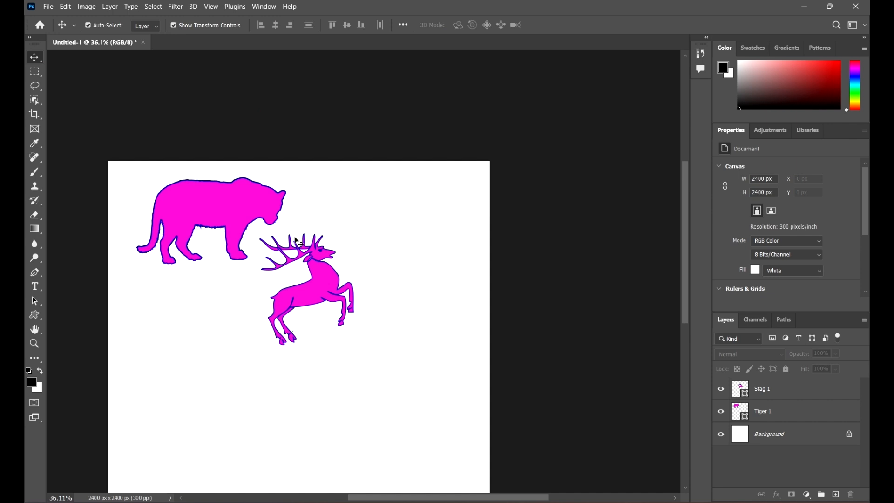
left_click_drag(286, 271, 360, 221)
left_click(557, 226)
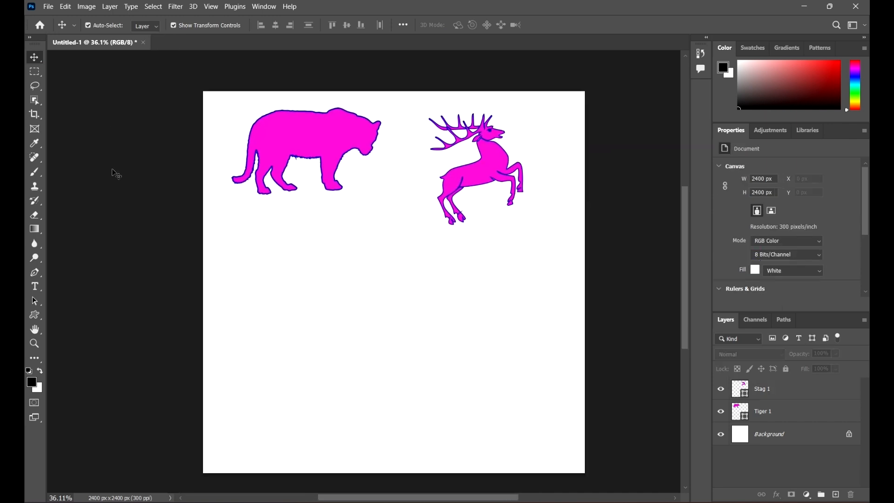
Draw the elephant from Wild Animals about 755 × 566 px, move it directly below the tiger and deselect it
left_click(33, 315)
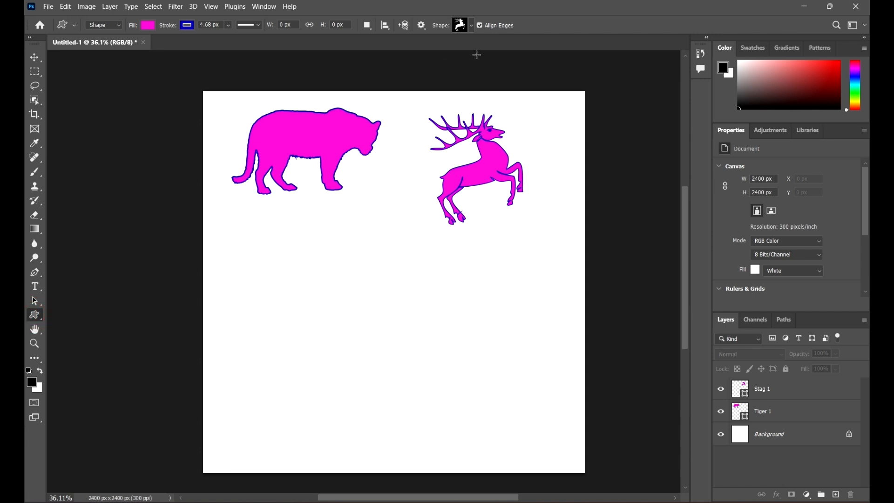
left_click(471, 25)
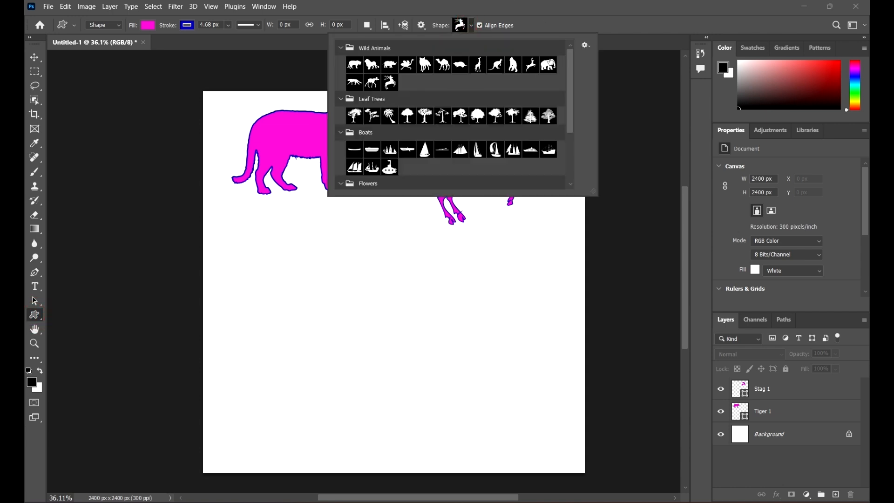
left_click(548, 65)
left_click_drag(235, 329, 372, 235)
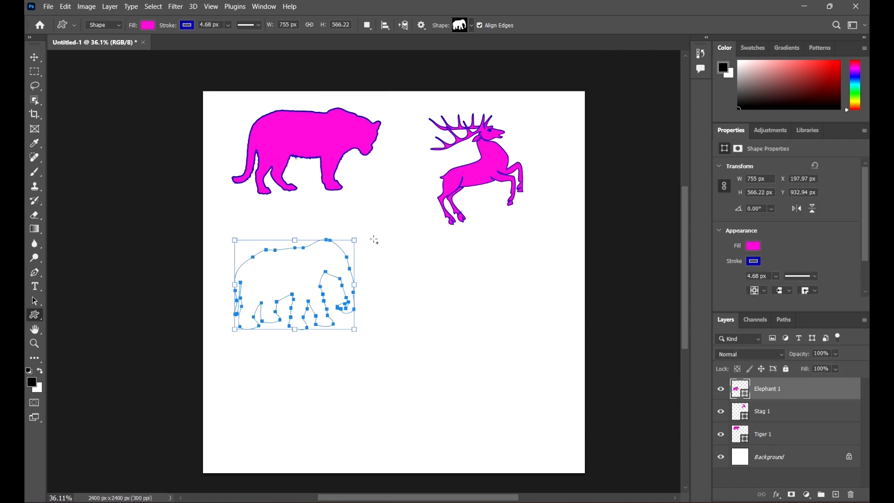
left_click(33, 58)
left_click_drag(292, 264, 311, 228)
left_click(455, 285)
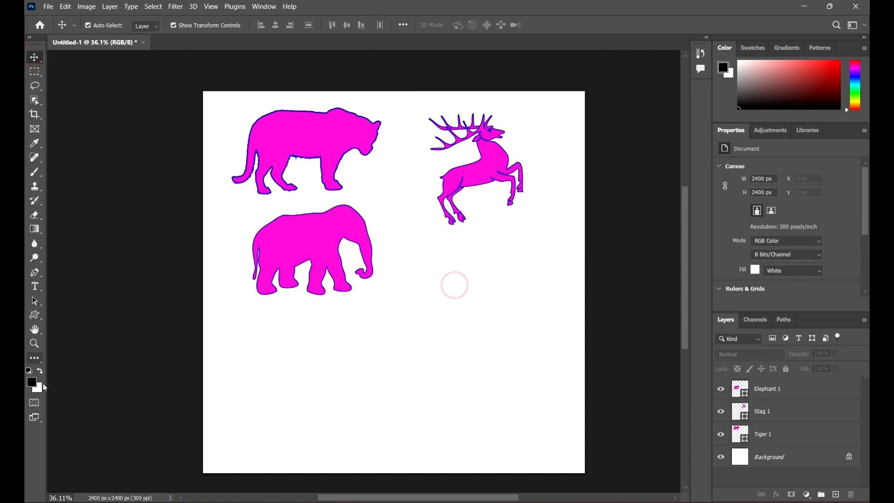
Draw the maple tree from Leaf Trees about 658 × 658 px below the stag, then deselect it and inspect its outline
left_click(40, 318)
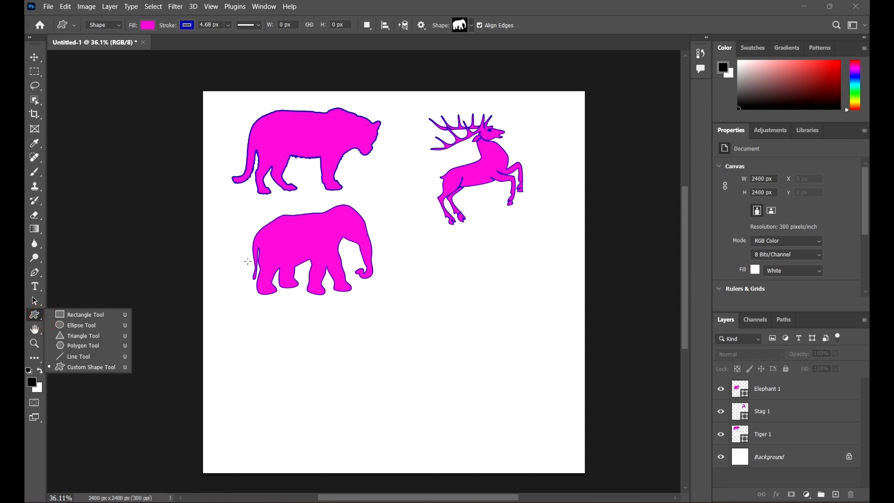
left_click(85, 364)
left_click(472, 25)
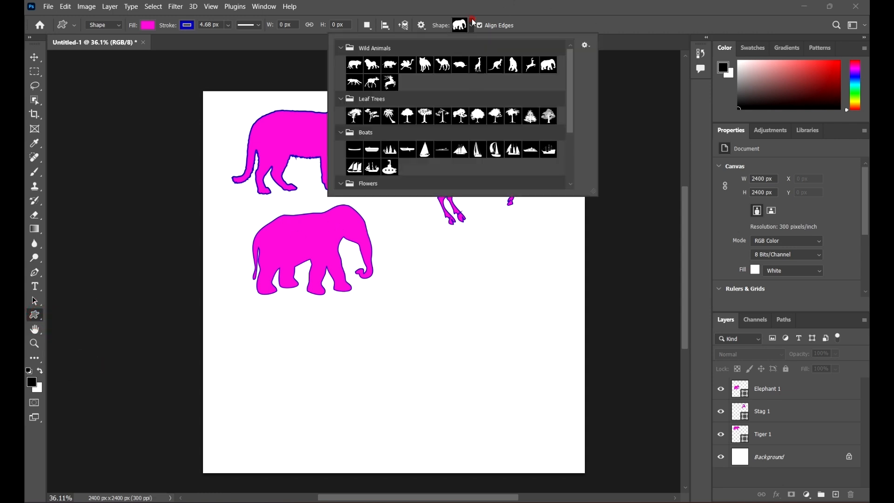
scroll(455, 125, "down", 1)
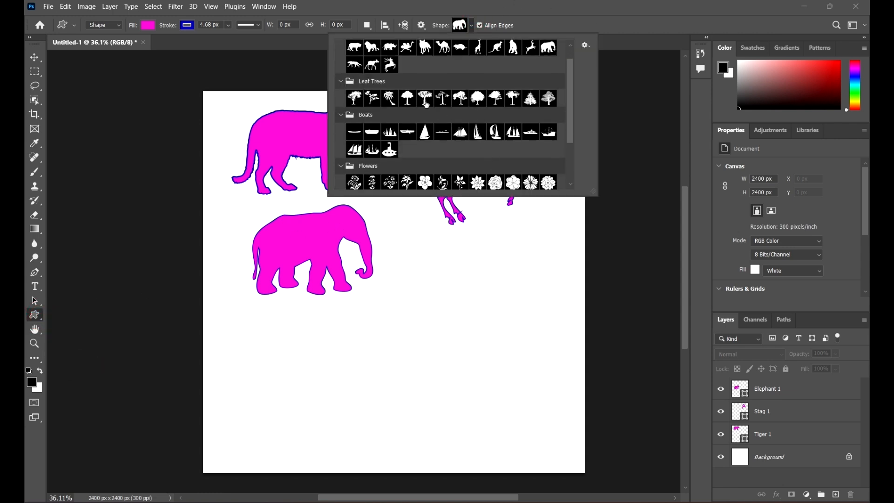
left_click(479, 97)
left_click_drag(440, 353, 568, 248)
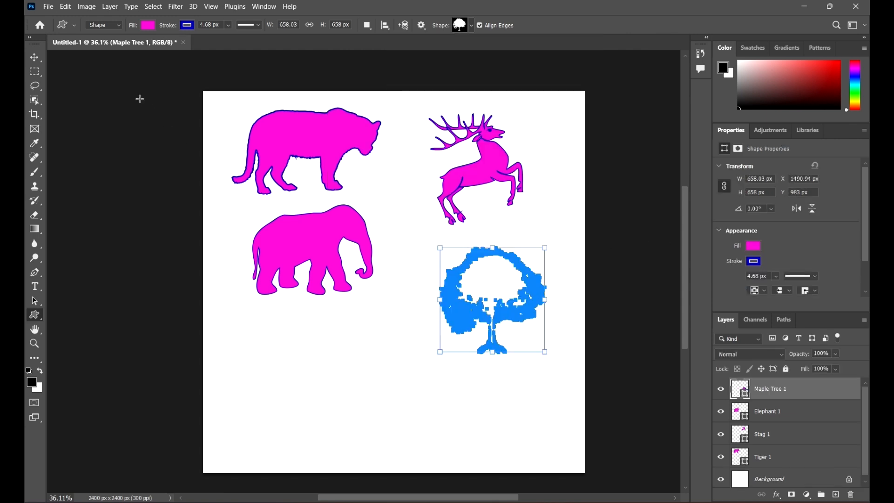
left_click(35, 59)
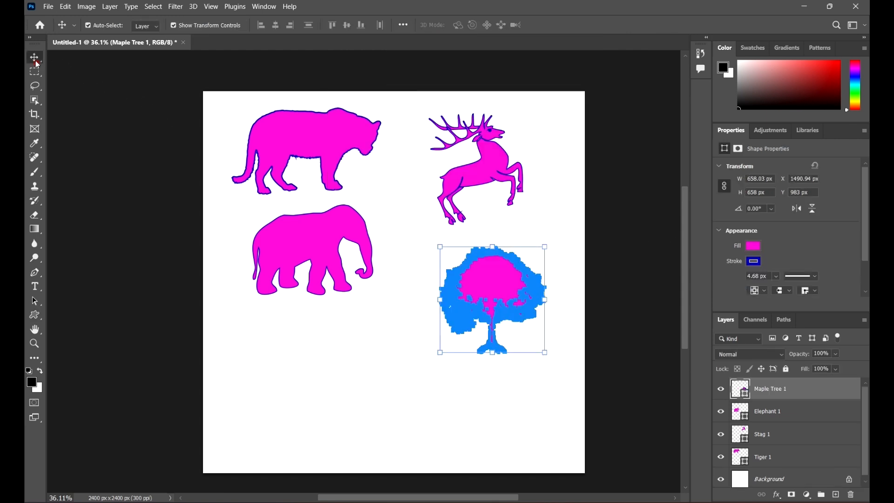
left_click(403, 229)
scroll(535, 284, "up", 5)
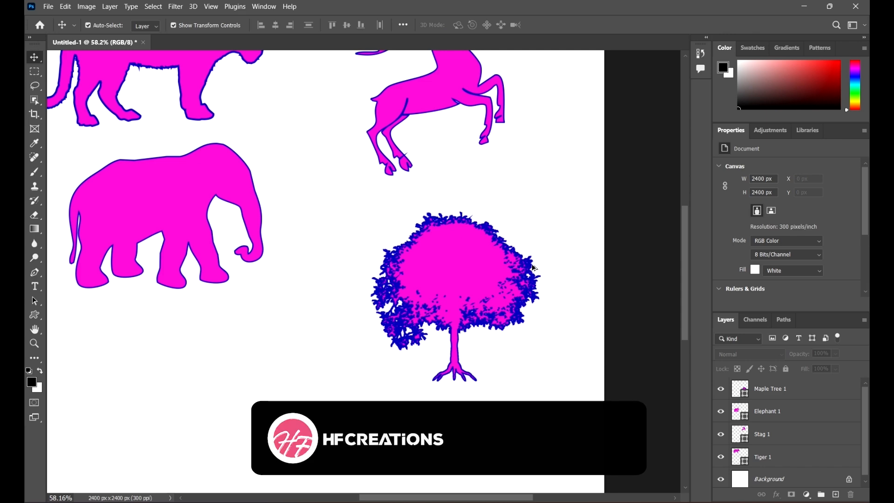
scroll(534, 268, "up", 3)
scroll(486, 289, "down", 6)
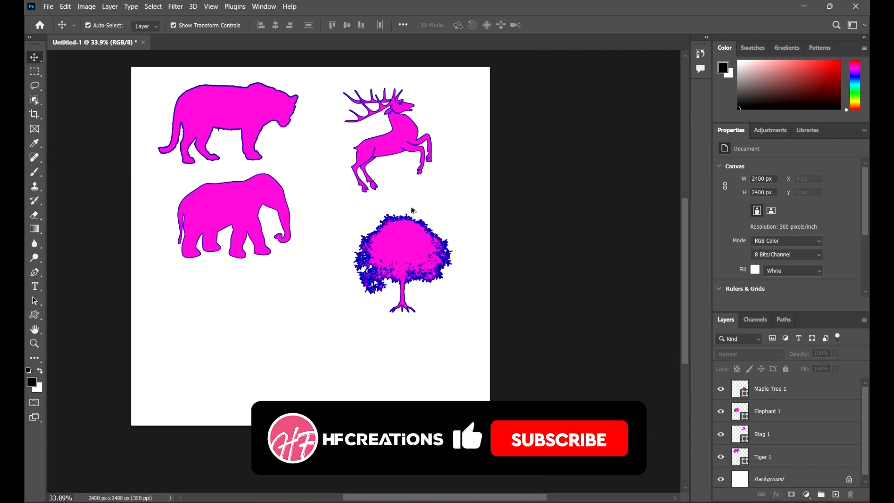
Set the maple tree's stroke to no color, then deselect the tree and inspect its foliage edges
left_click(383, 251)
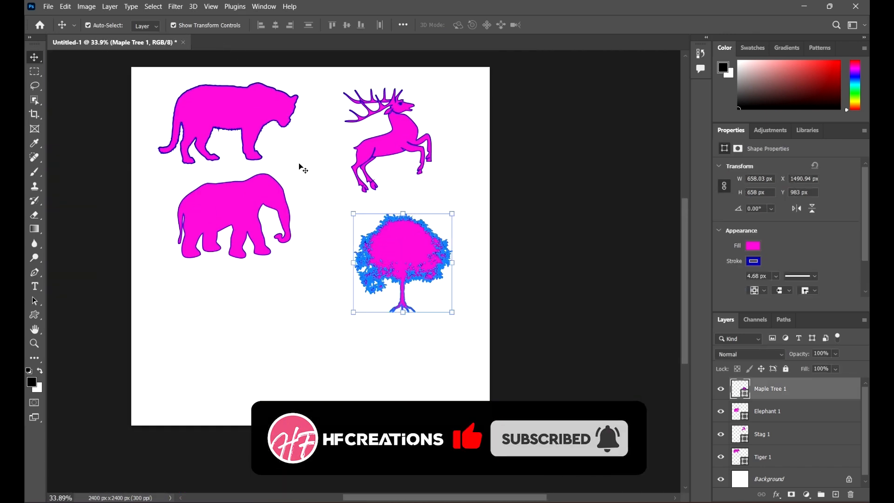
left_click(35, 315)
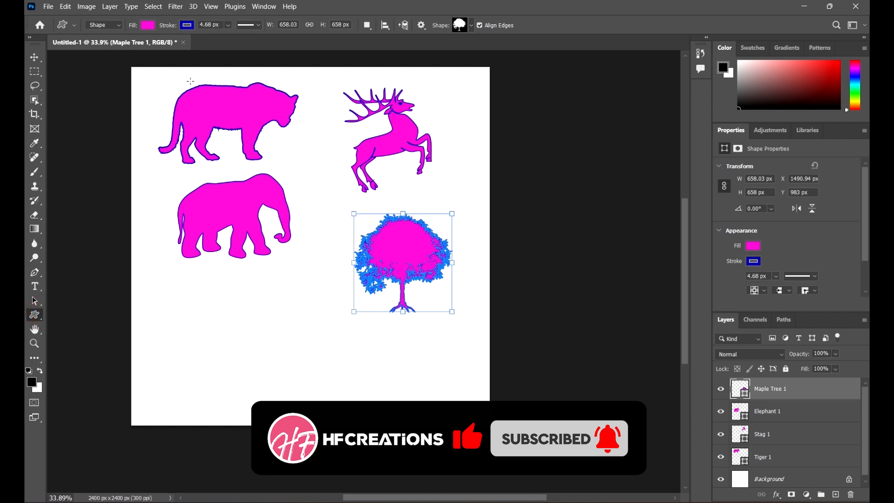
left_click(187, 25)
left_click(123, 46)
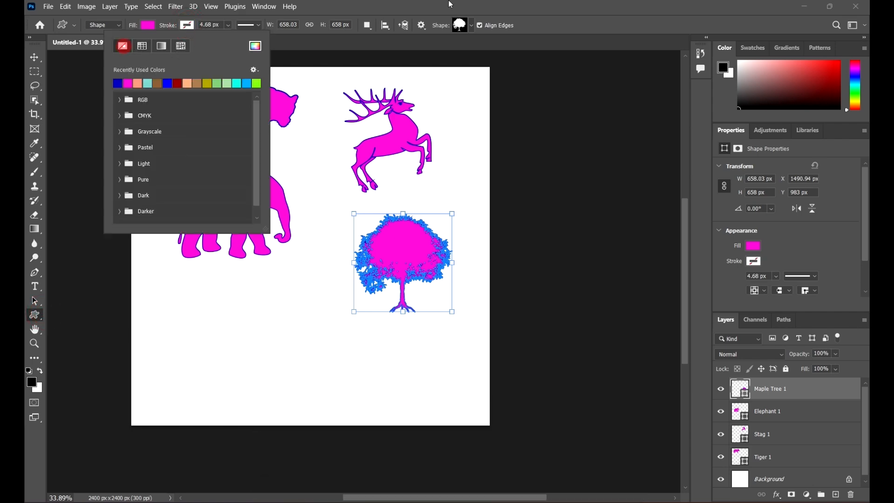
left_click(558, 2)
left_click(34, 57)
left_click(235, 293)
scroll(382, 256, "up", 5)
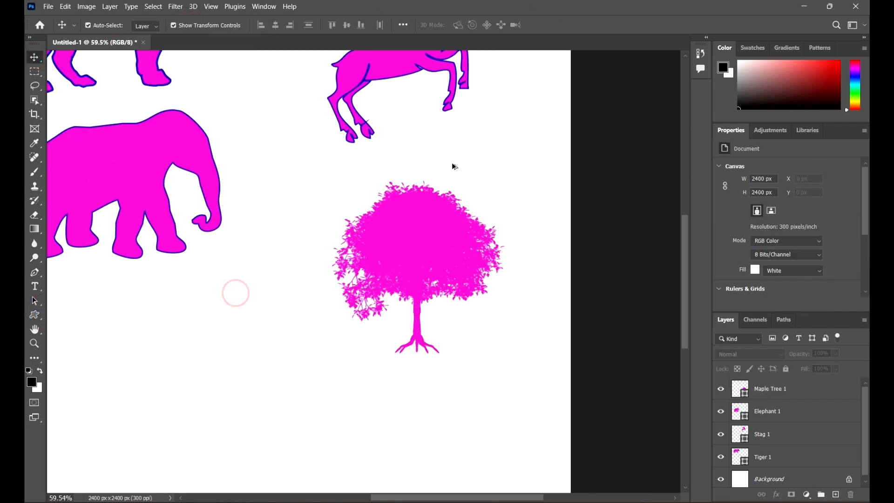
scroll(455, 167, "up", 8)
scroll(332, 219, "down", 5)
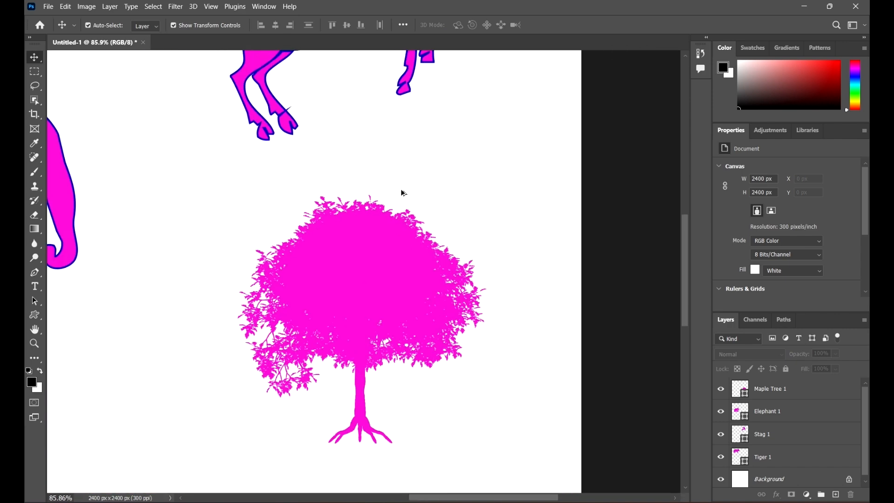
scroll(475, 208, "down", 6)
scroll(375, 208, "up", 1)
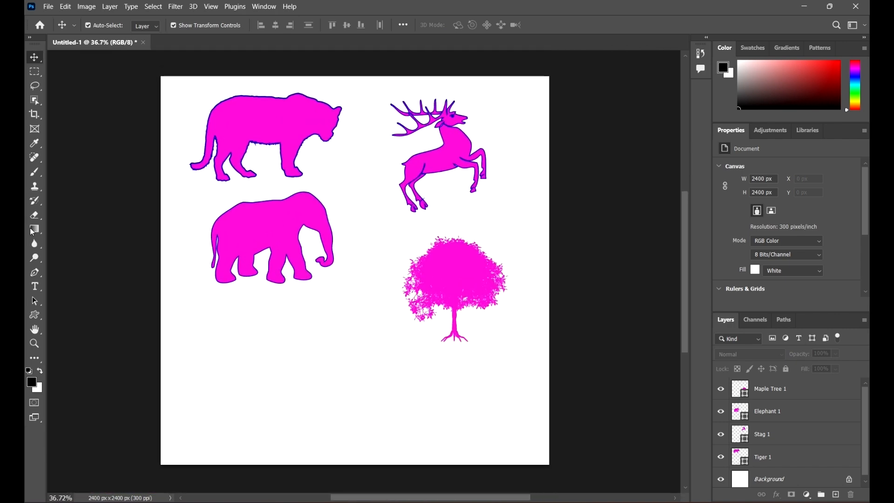
Draw the Sailboat 1 shape from Boats about 362 × 525 px below the elephant, inspect it up close and deselect it
left_click(35, 313)
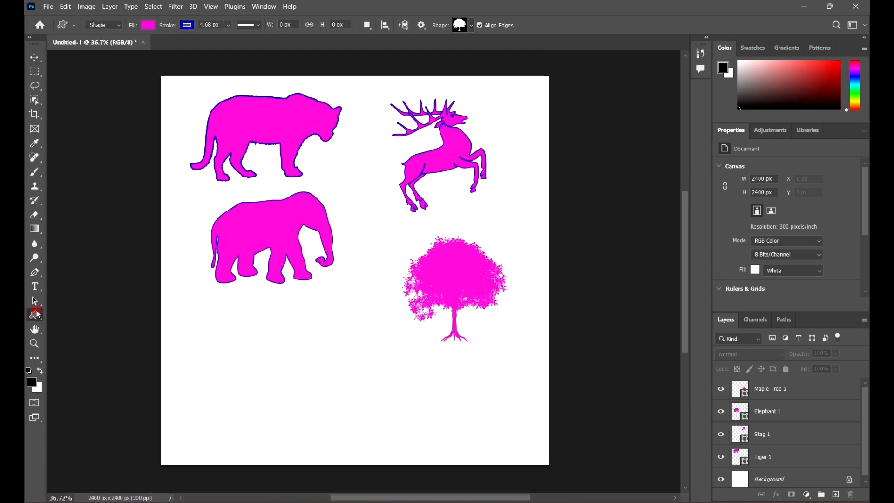
left_click(473, 25)
scroll(507, 134, "down", 1)
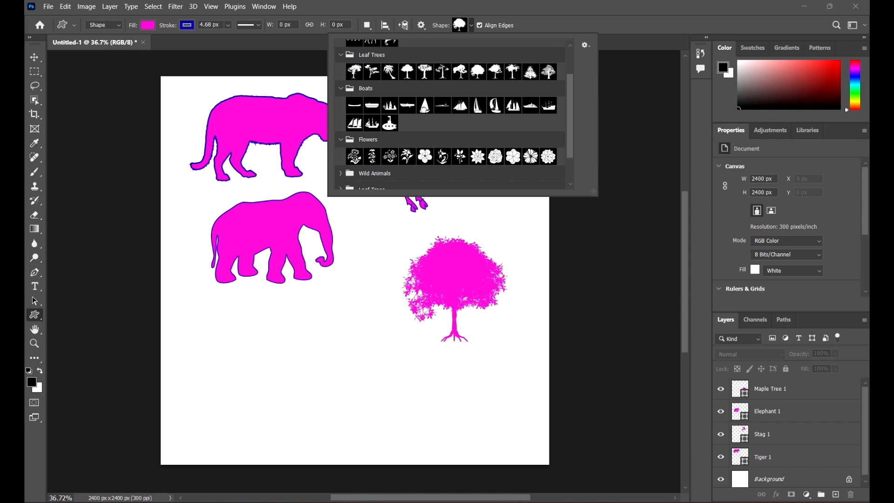
left_click(424, 111)
left_click_drag(251, 394, 310, 309)
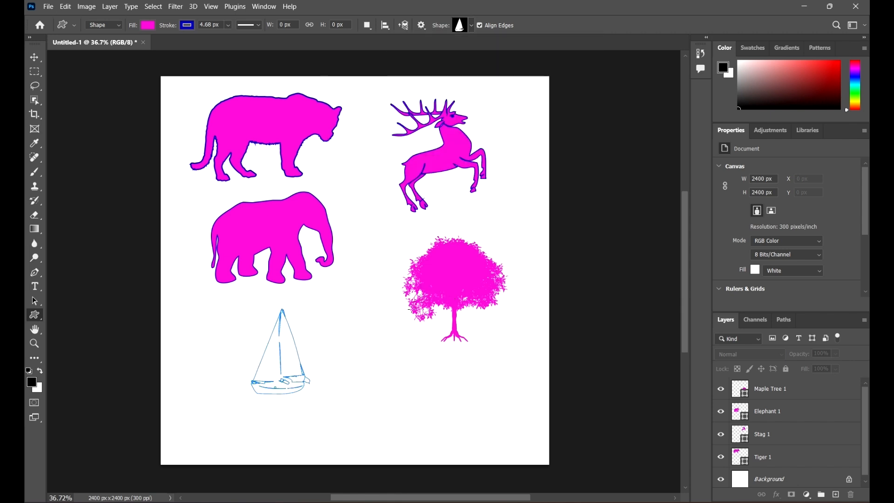
left_click(34, 57)
scroll(396, 211, "down", 1)
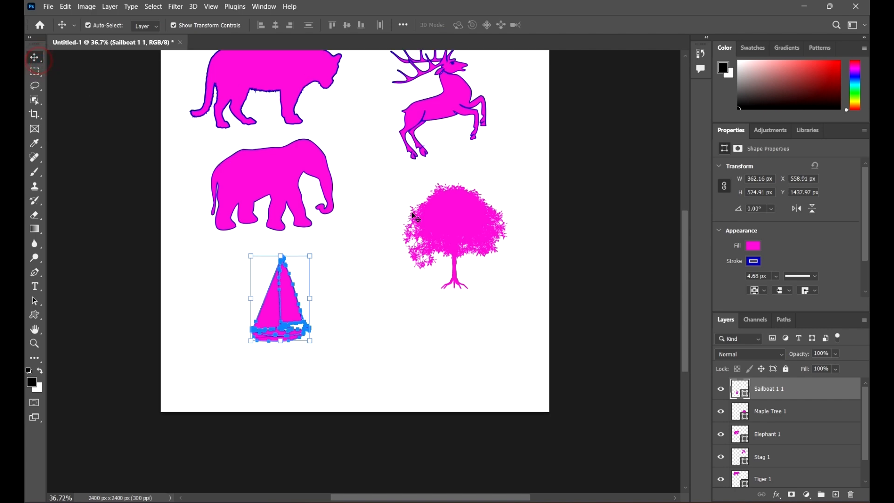
left_click(382, 305)
scroll(325, 300, "up", 3)
scroll(325, 299, "up", 4)
left_click(453, 330)
scroll(381, 289, "down", 9)
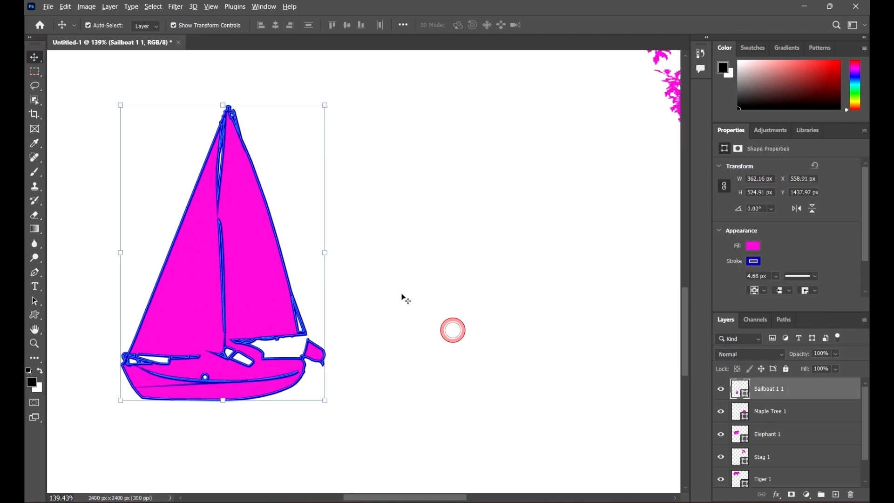
left_click(128, 255)
Draw the last many-petaled blossom from Flowers about 462 × 444 px beside the sailboat, then deselect it and inspect its petals
left_click_drag(34, 316, 104, 368)
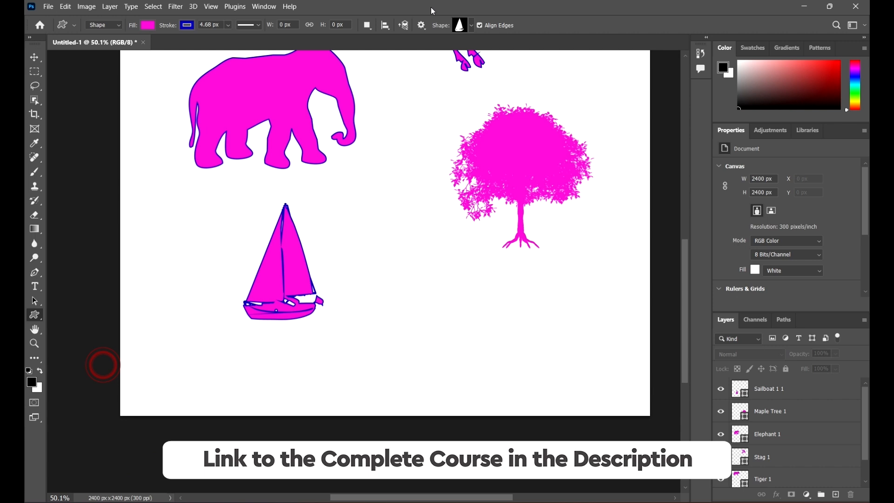
left_click(473, 25)
scroll(512, 117, "down", 3)
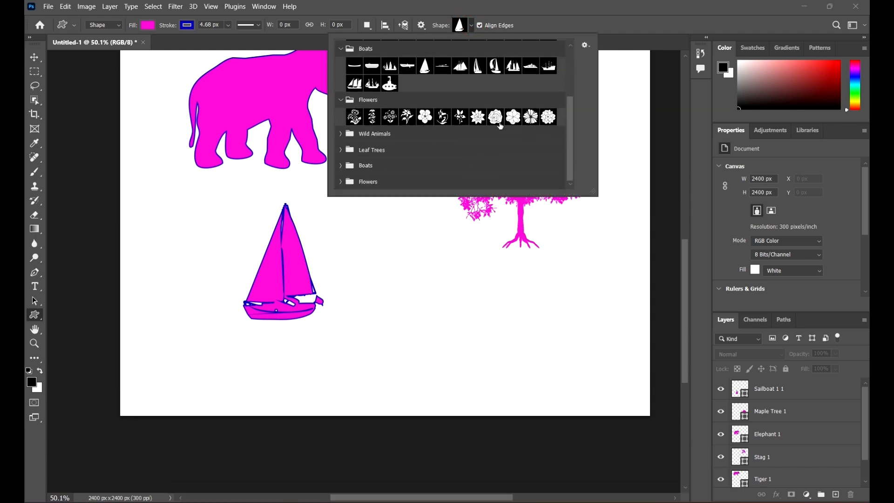
left_click(548, 117)
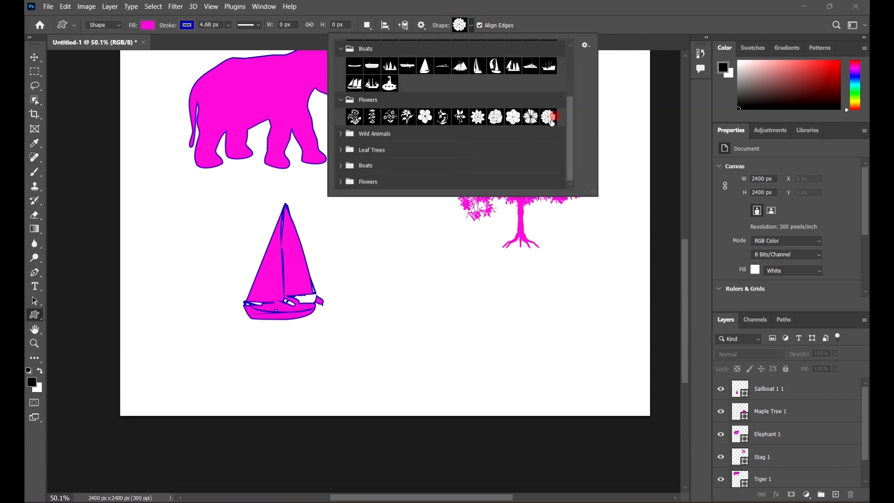
left_click(384, 324)
left_click_drag(384, 324, 611, 225)
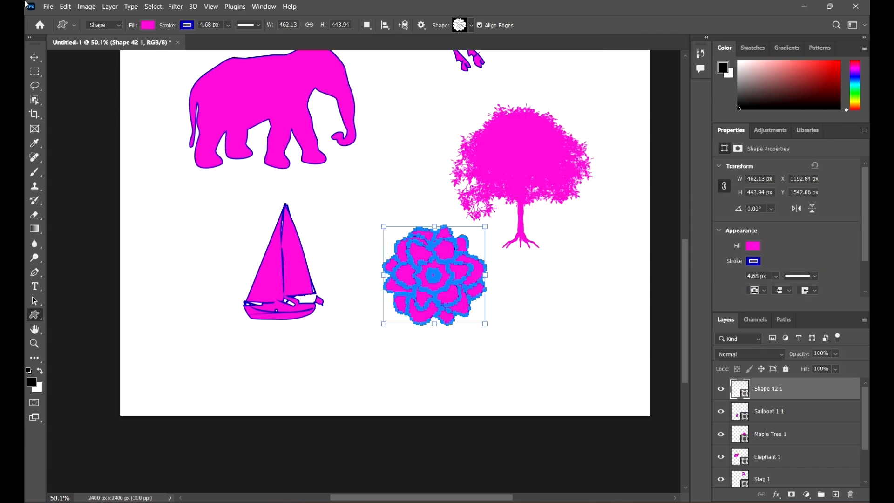
left_click(34, 57)
left_click(585, 339)
scroll(494, 244, "up", 5)
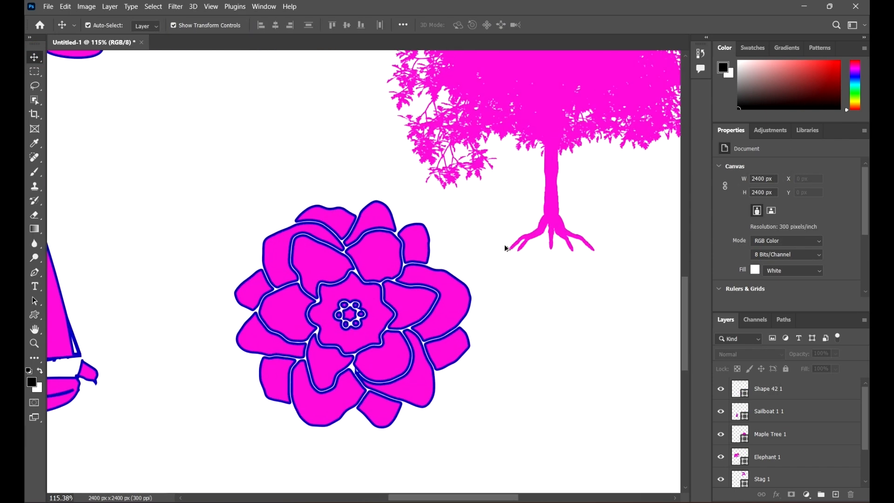
scroll(480, 266, "down", 8)
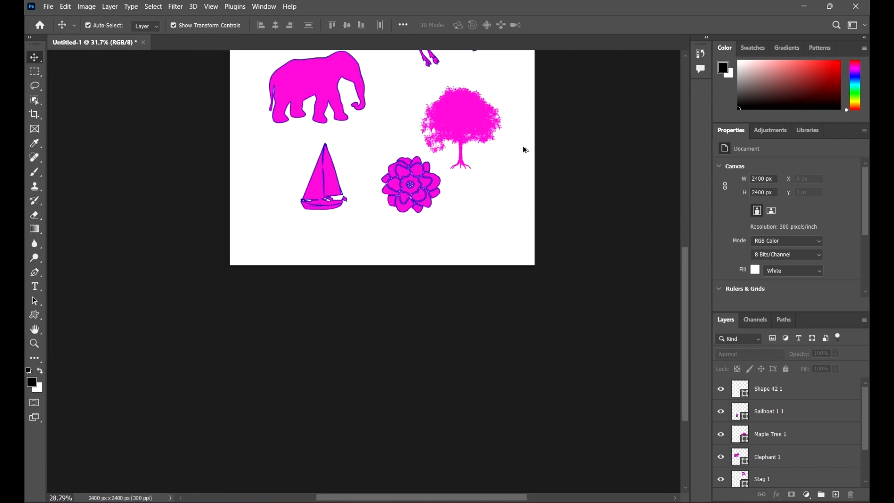
scroll(559, 149, "up", 3)
scroll(579, 261, "up", 2)
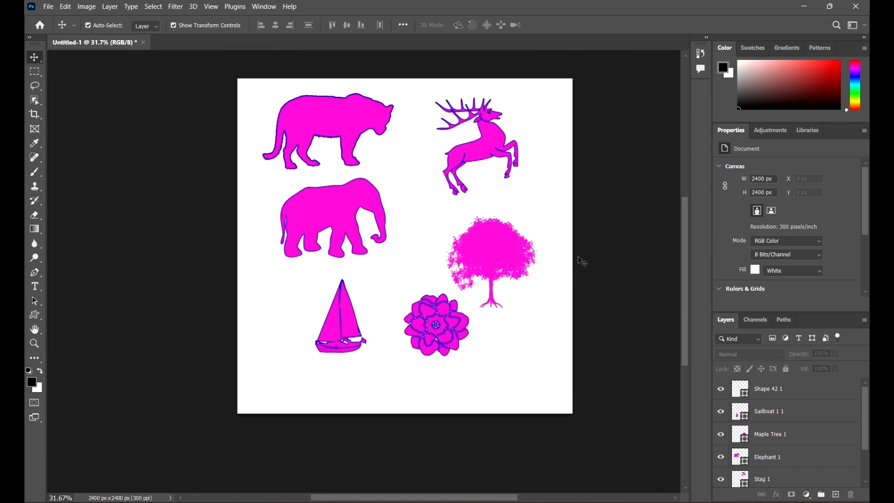
left_click_drag(619, 257, 565, 251)
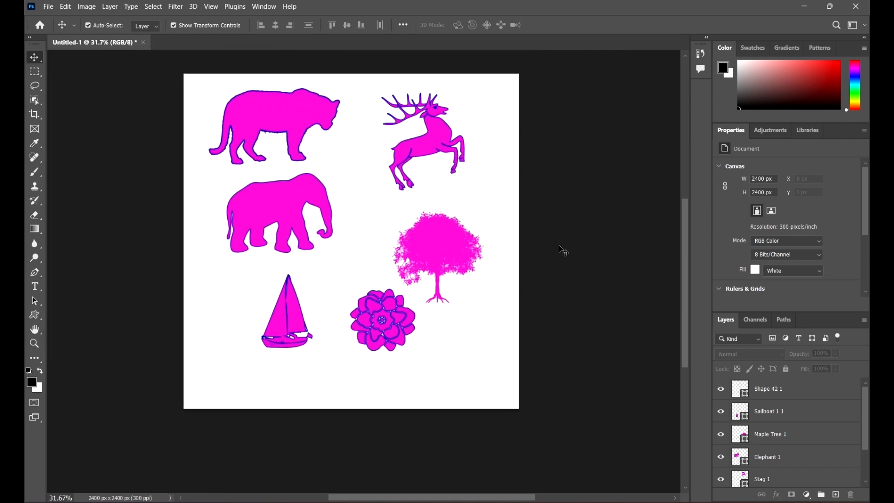
scroll(403, 267, "up", 1)
scroll(410, 261, "up", 1)
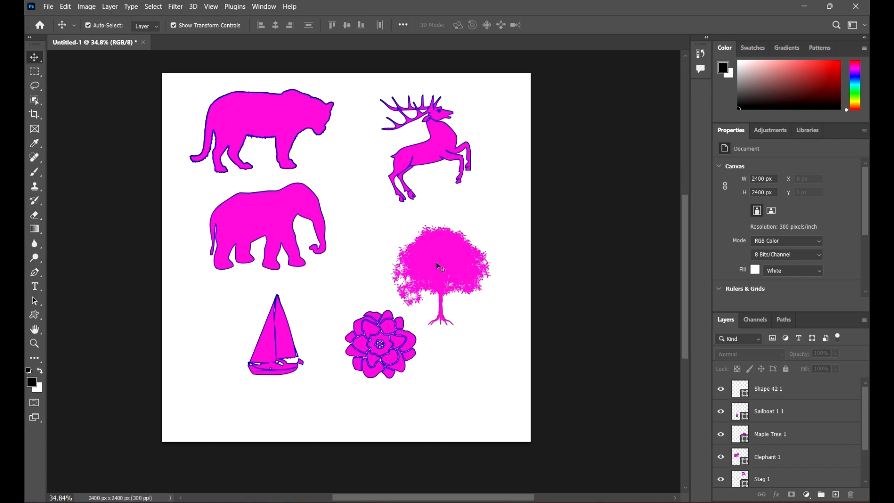